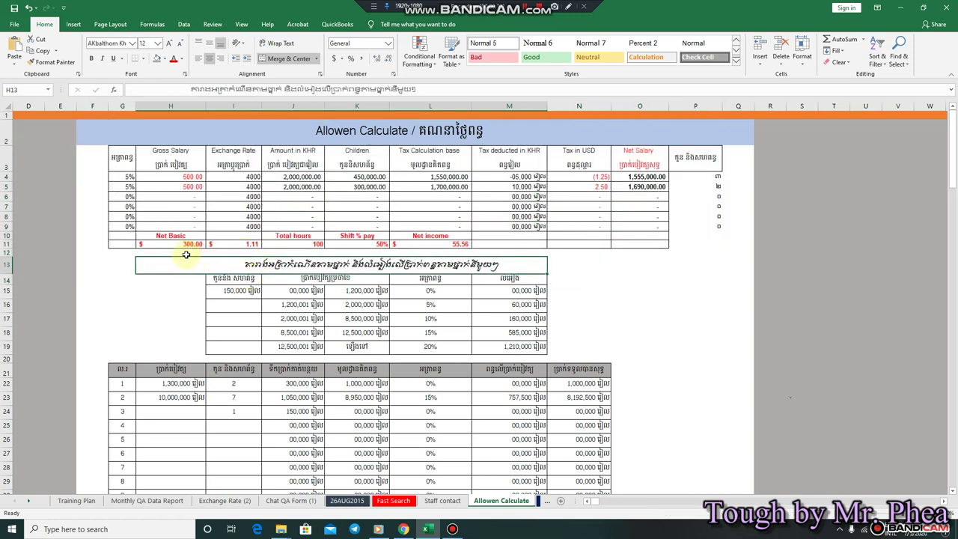
# - Examine the net basic, hourly rate, total hours, shift percentage and net income cells in rows 10 and 11
pyautogui.moveTo(133, 236); pyautogui.dragTo(674, 258)
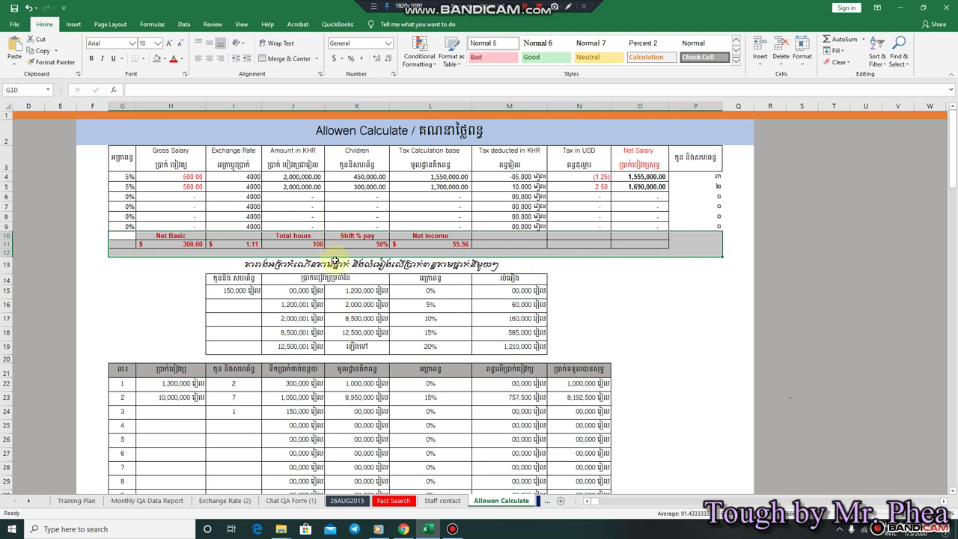
pyautogui.click(297, 247)
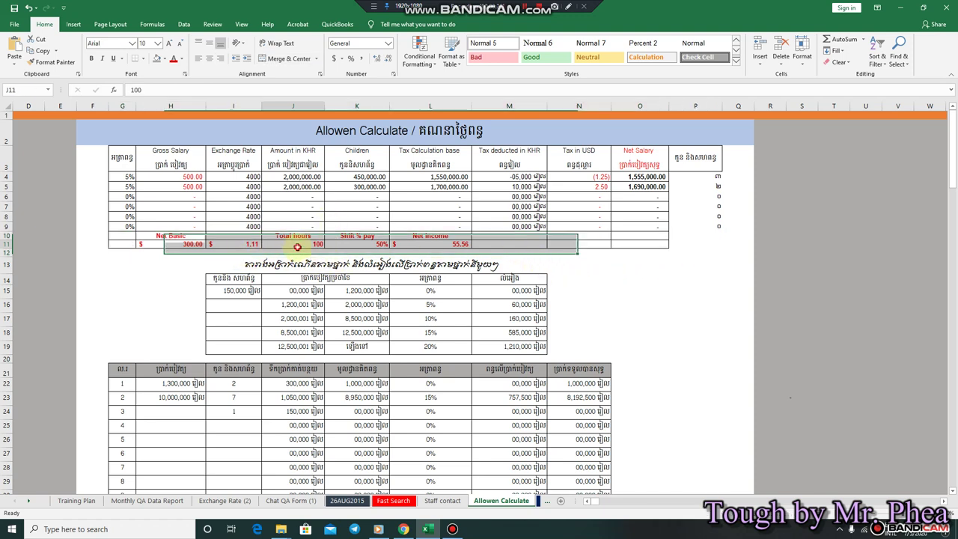
pyautogui.click(367, 249)
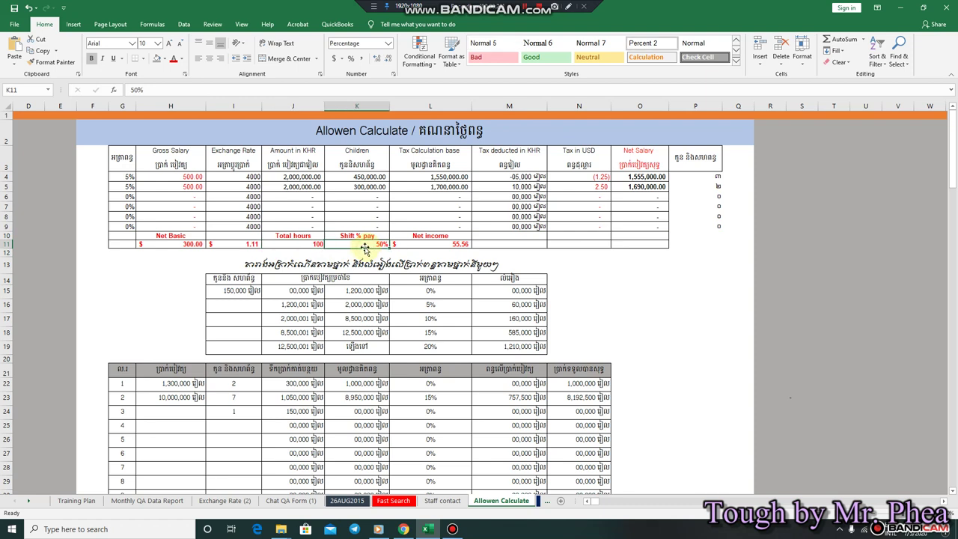
pyautogui.click(241, 246)
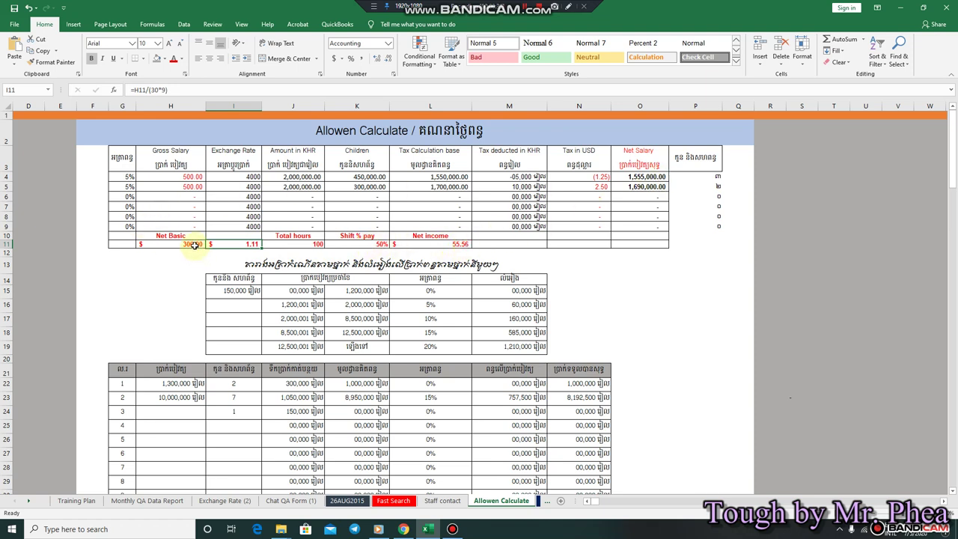
# - Examine the tax bracket table in I14:M19, covering the dependent allowance, salary ranges, tax rates and deduction amounts
pyautogui.click(427, 262)
pyautogui.scroll(-1, 428, 259)
pyautogui.scroll(-4, 427, 259)
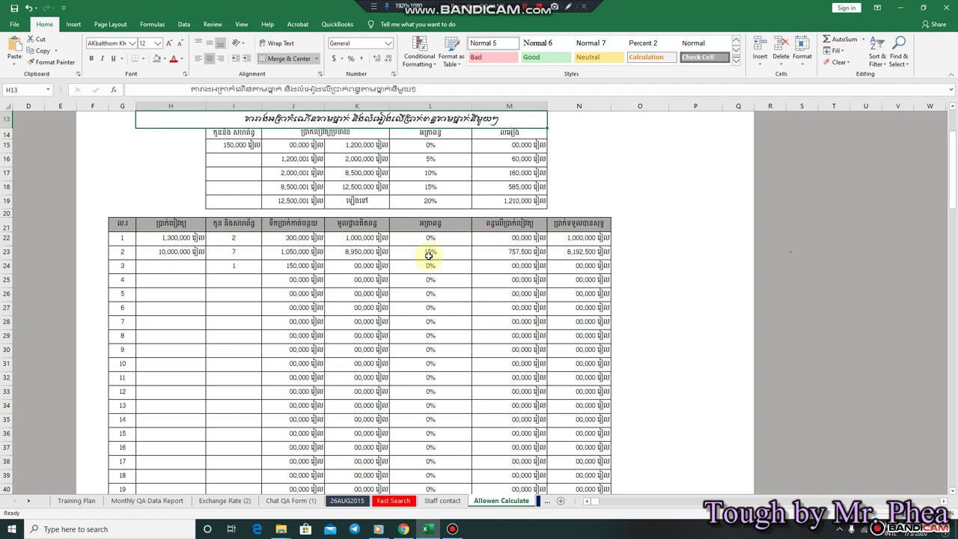
pyautogui.click(244, 133)
pyautogui.moveTo(244, 132); pyautogui.dragTo(528, 203)
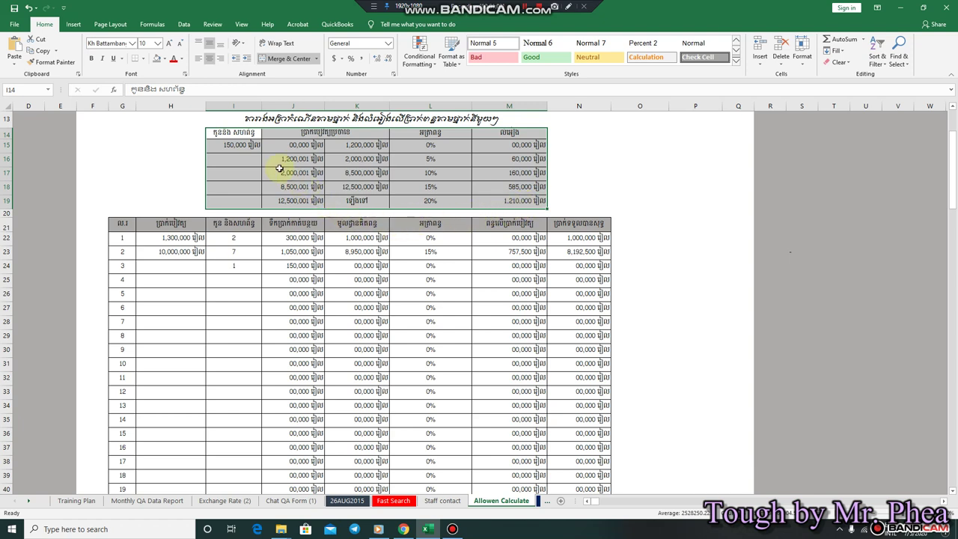
pyautogui.click(252, 145)
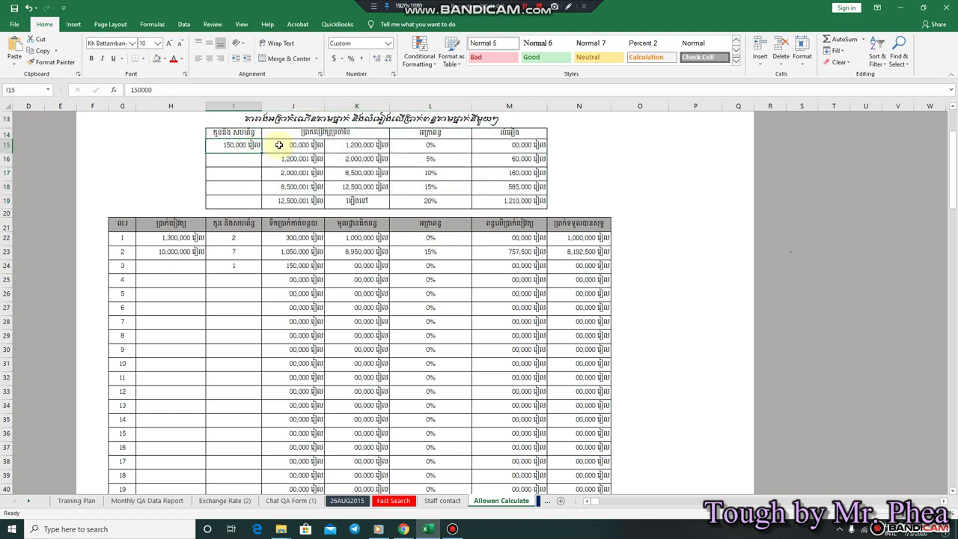
pyautogui.moveTo(278, 145); pyautogui.dragTo(519, 190)
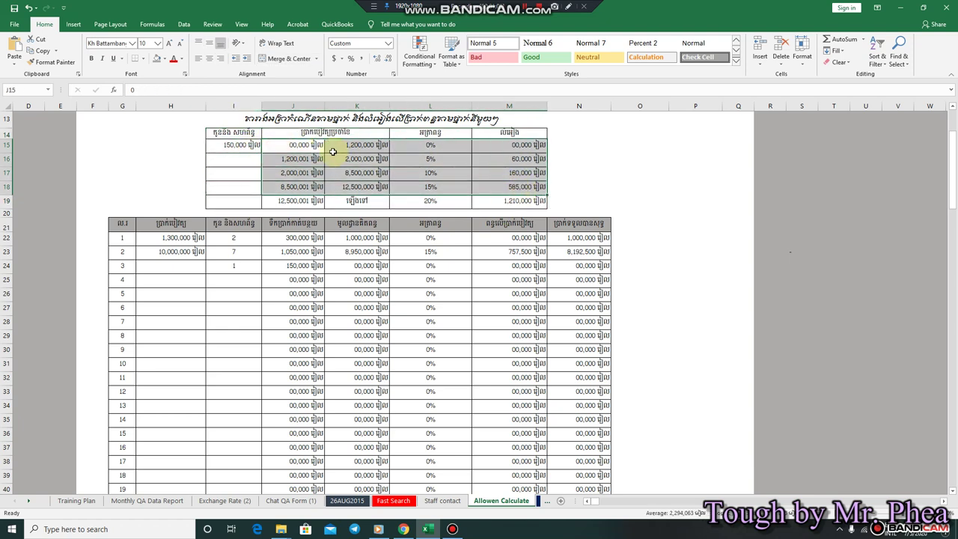
pyautogui.moveTo(315, 146); pyautogui.dragTo(494, 202)
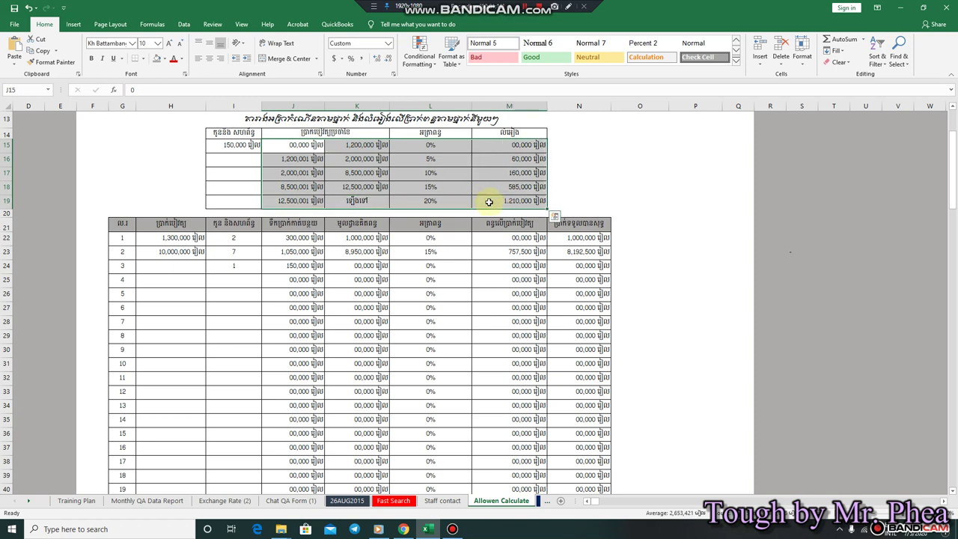
pyautogui.click(303, 159)
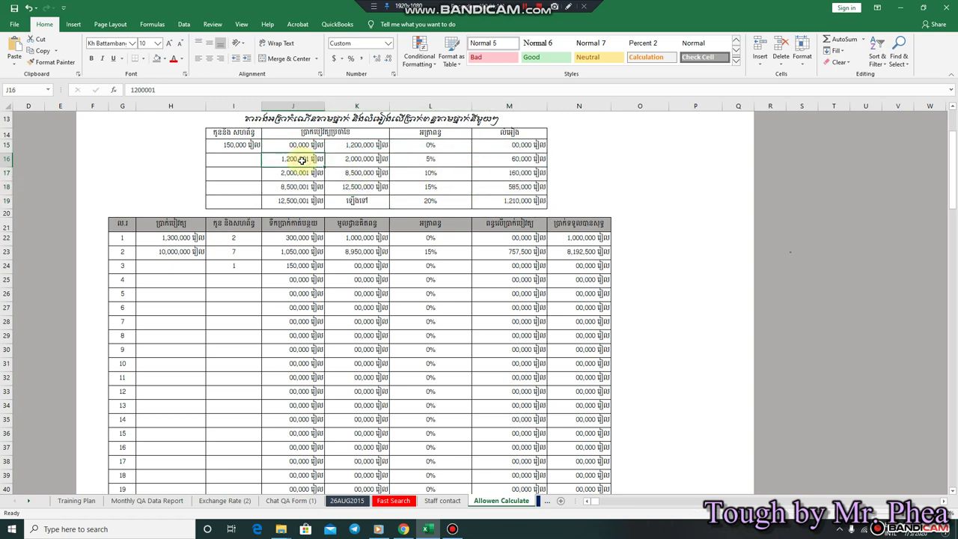
pyautogui.click(452, 159)
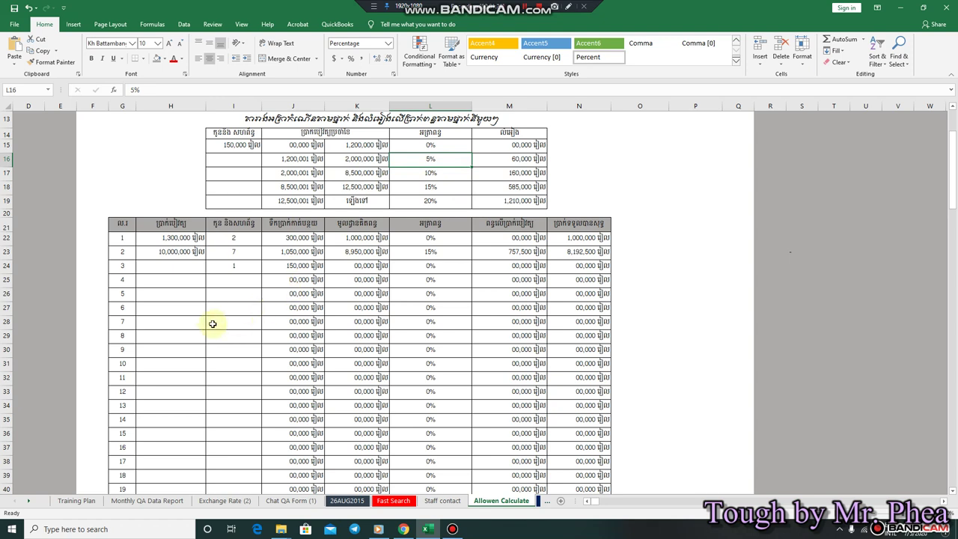
pyautogui.moveTo(233, 135); pyautogui.dragTo(503, 203)
pyautogui.scroll(-1, 417, 325)
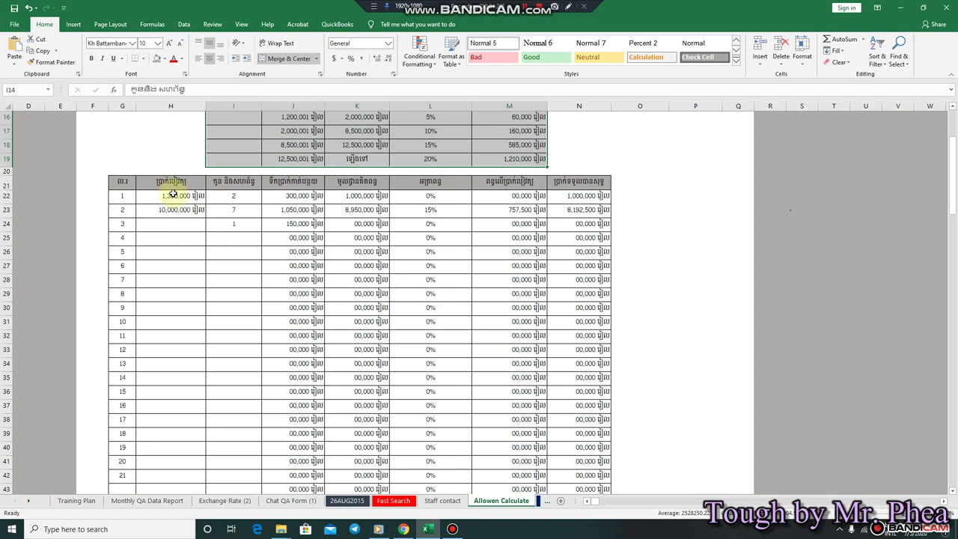
# - Set the salary of the first employee in cell H22 to 2300000
pyautogui.click(172, 195)
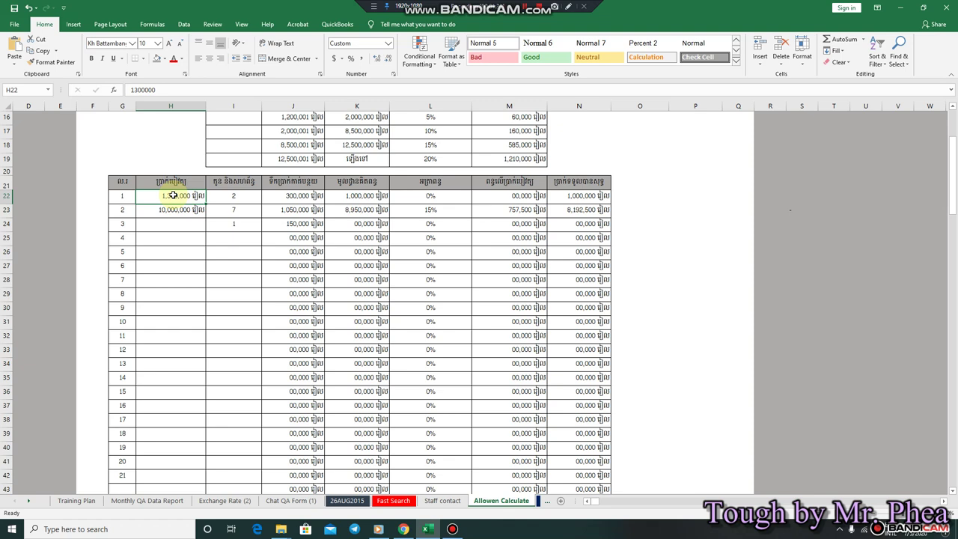
pyautogui.write('1')
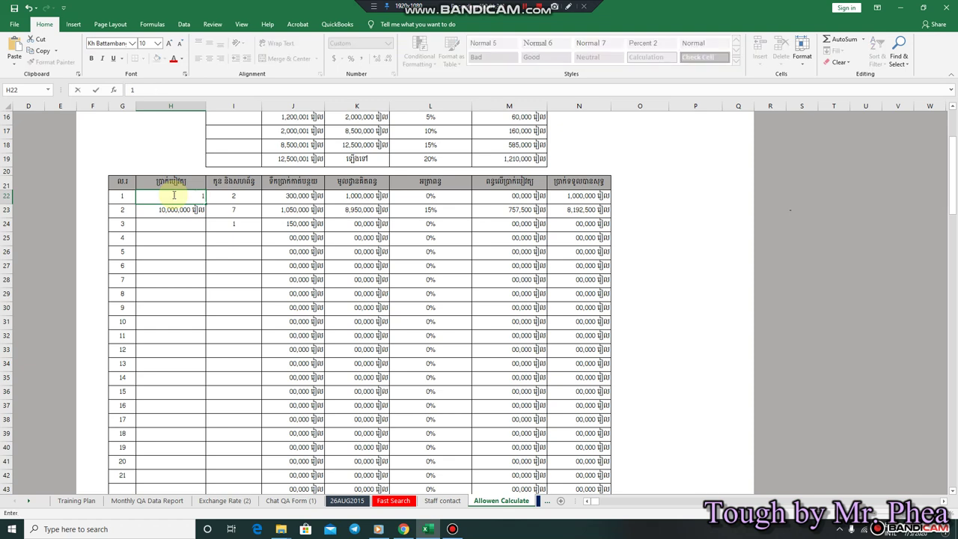
pyautogui.press('BackSpace')
pyautogui.write('2300000')
pyautogui.click(210, 280)
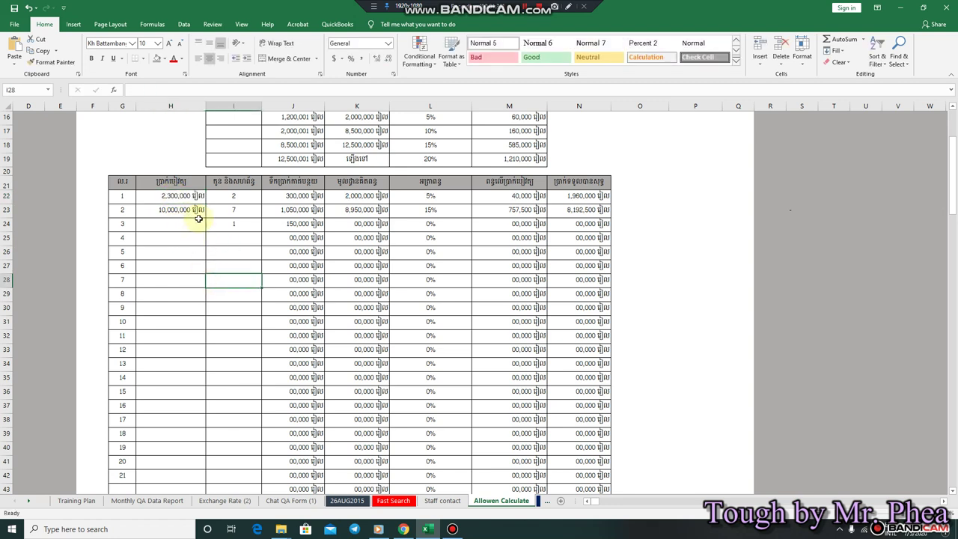
# - Review the first employee's dependents, deduction, tax rate lookup and salary tax formula in row 22
pyautogui.click(442, 200)
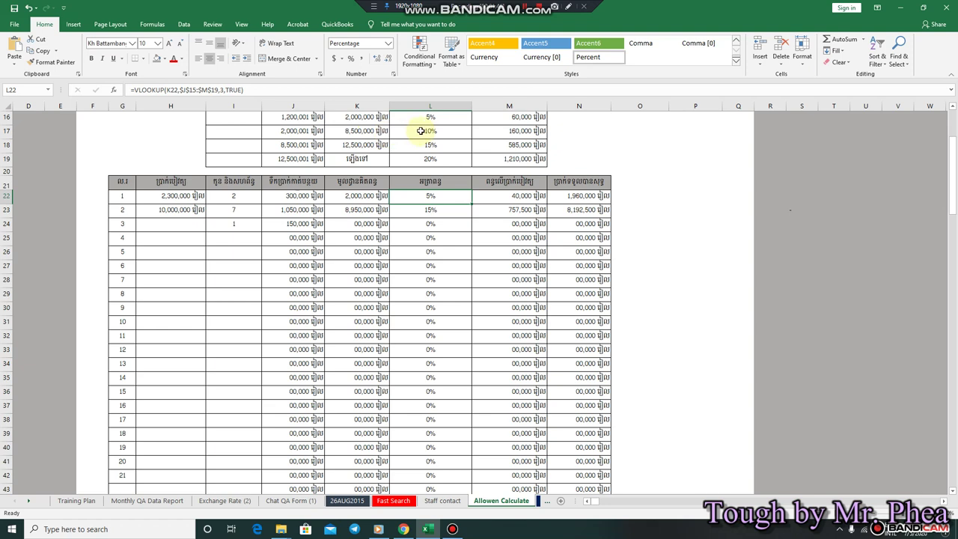
pyautogui.click(235, 196)
pyautogui.scroll(1, 243, 196)
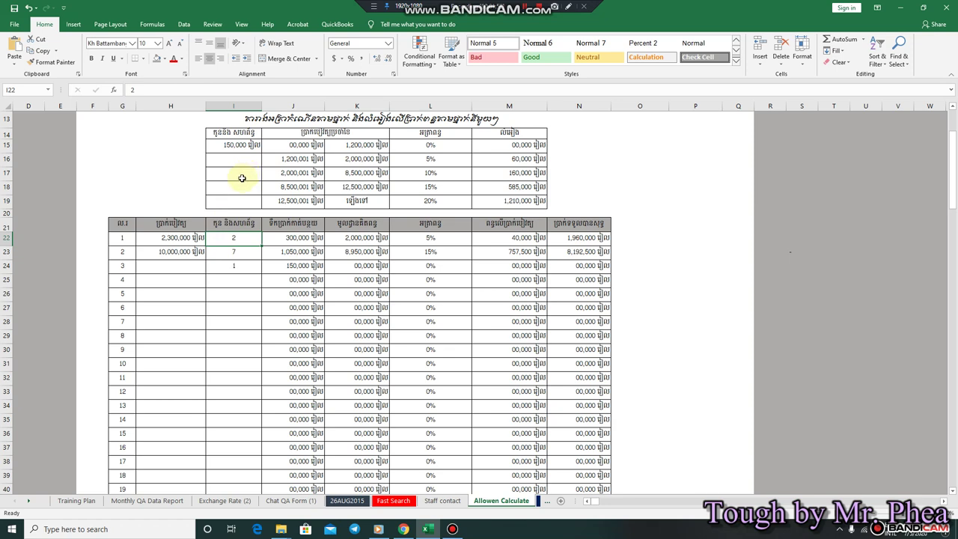
pyautogui.click(292, 238)
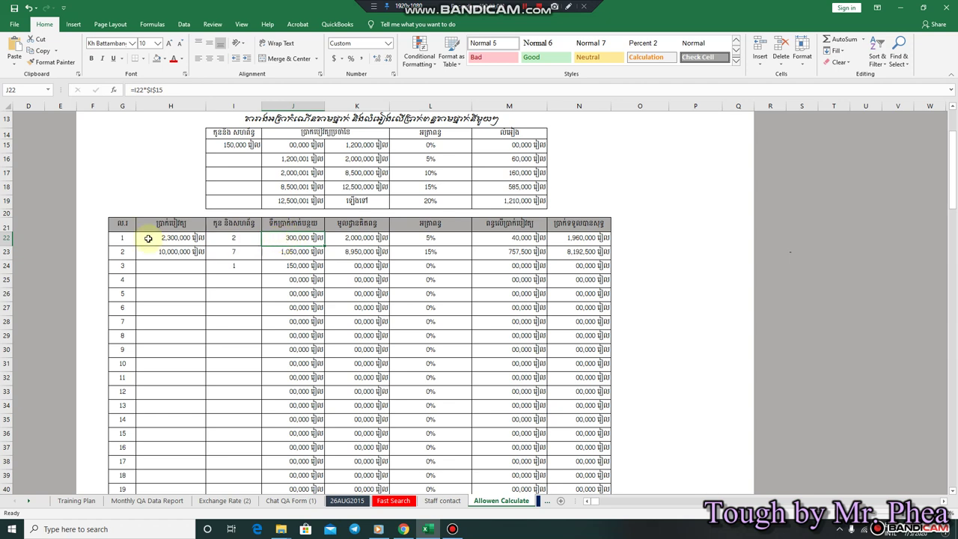
pyautogui.click(421, 240)
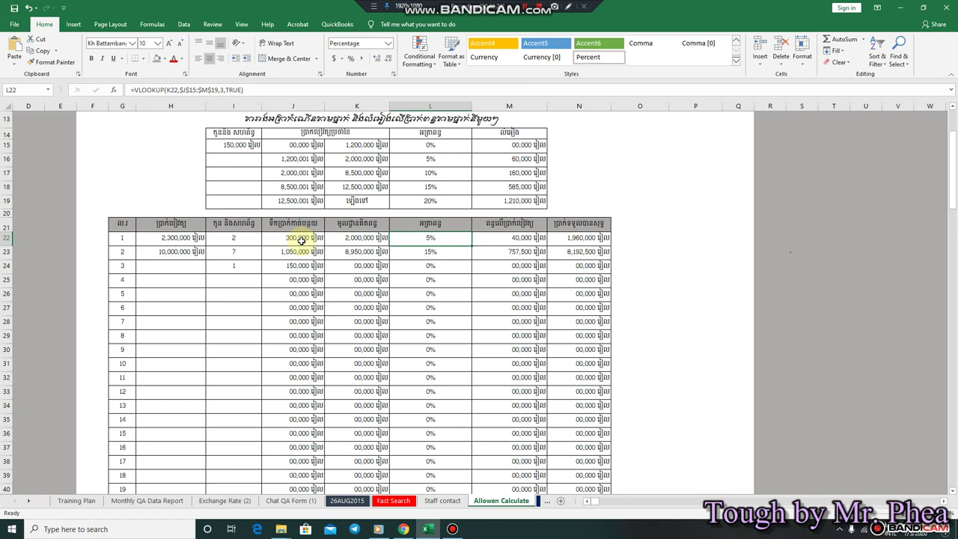
pyautogui.click(536, 240)
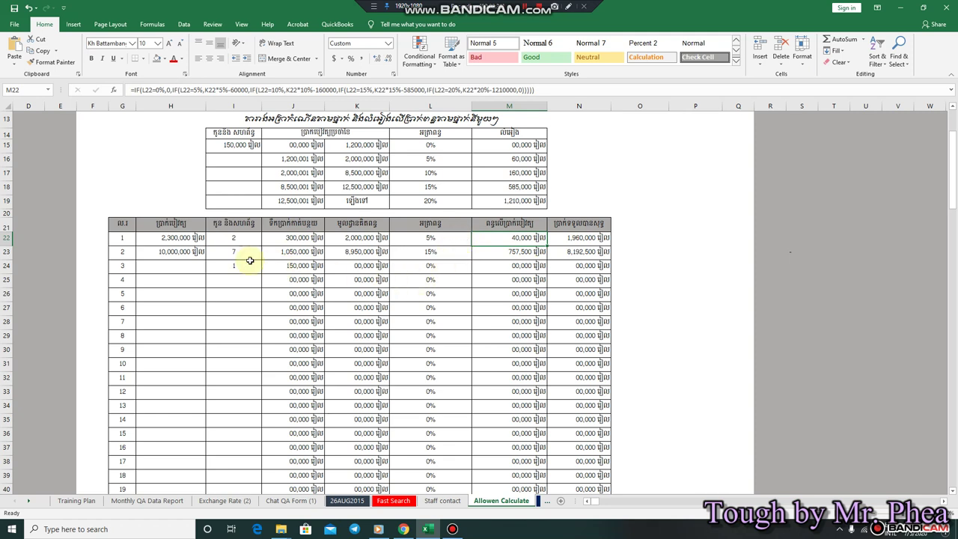
# - Review the second employee's row 23 from salary and dependents to net pay, comparing the tax base with the bracket table
pyautogui.click(170, 251)
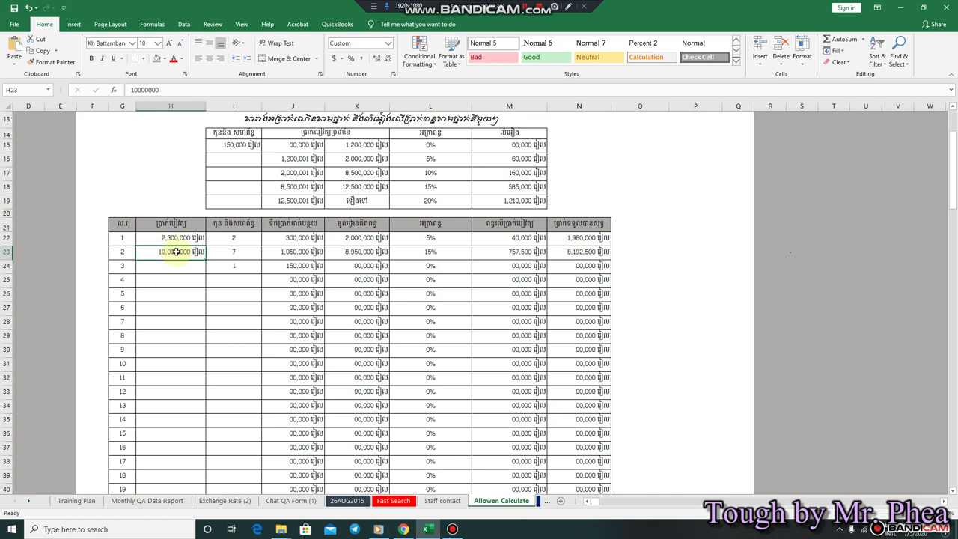
pyautogui.click(235, 252)
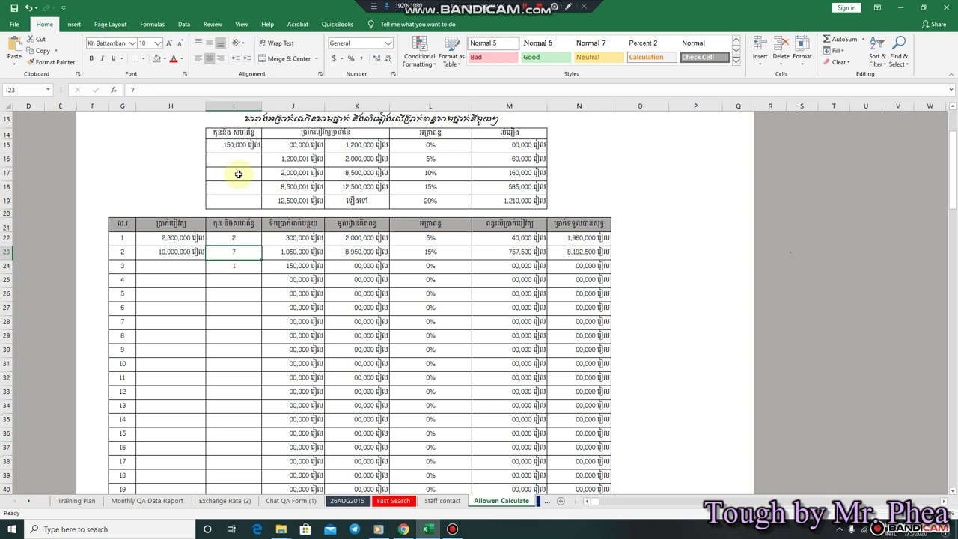
pyautogui.click(286, 252)
pyautogui.click(358, 252)
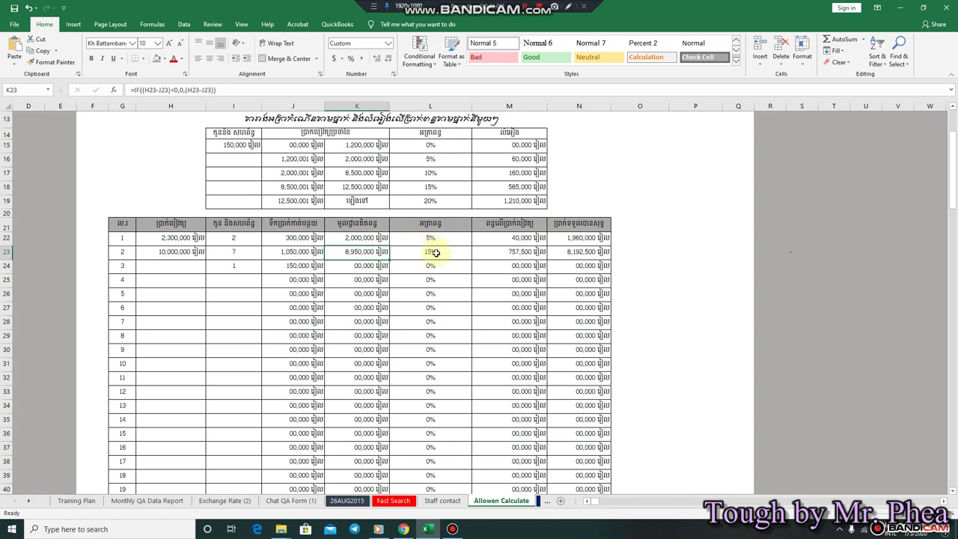
pyautogui.click(292, 187)
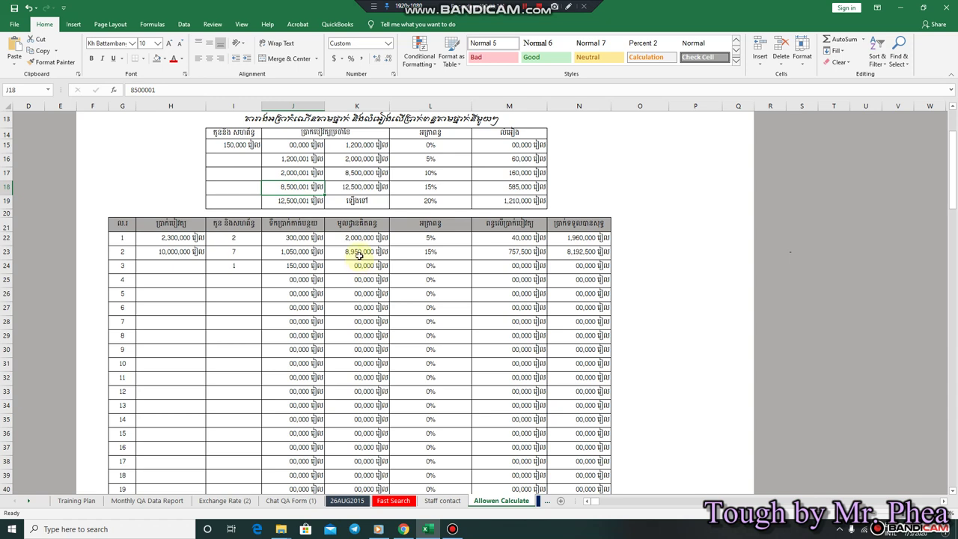
pyautogui.click(437, 252)
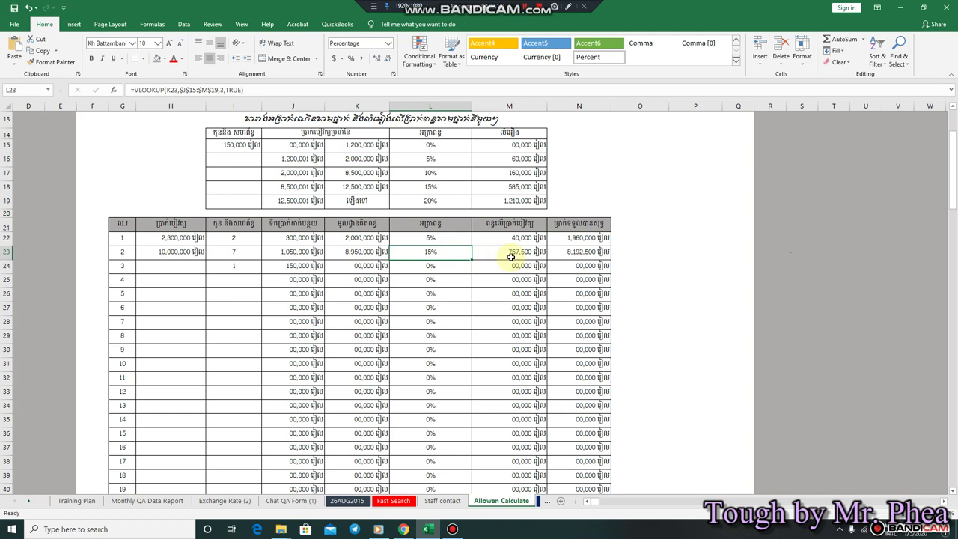
pyautogui.click(563, 257)
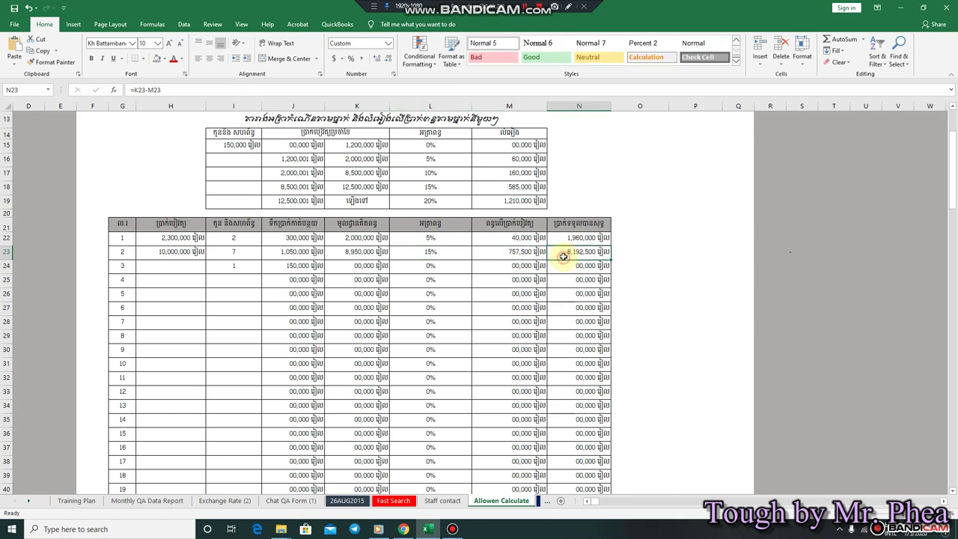
pyautogui.click(283, 251)
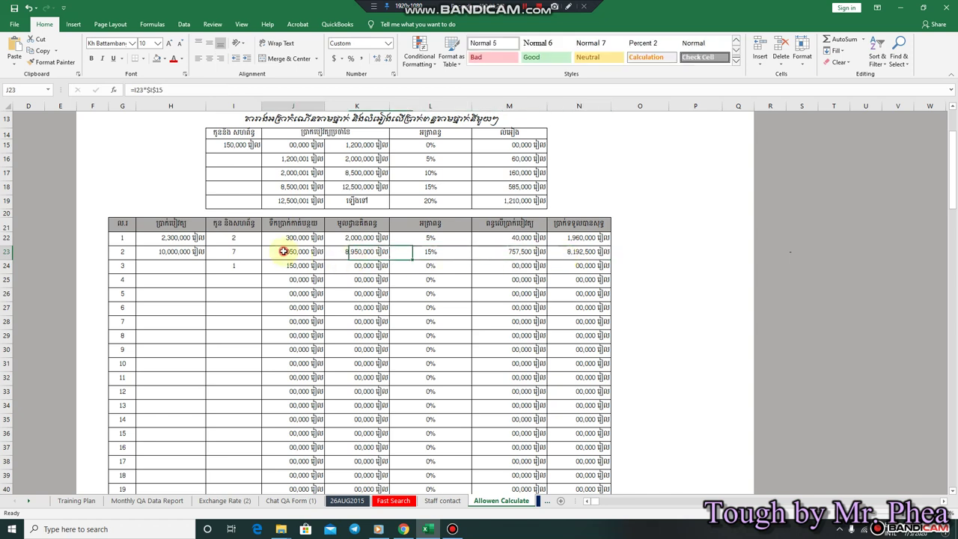
pyautogui.click(569, 251)
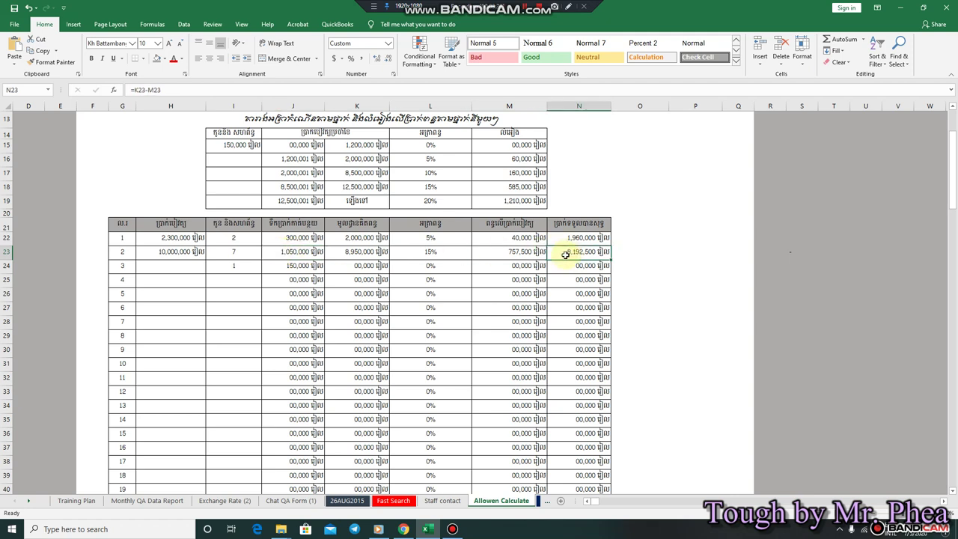
pyautogui.scroll(2, 412, 357)
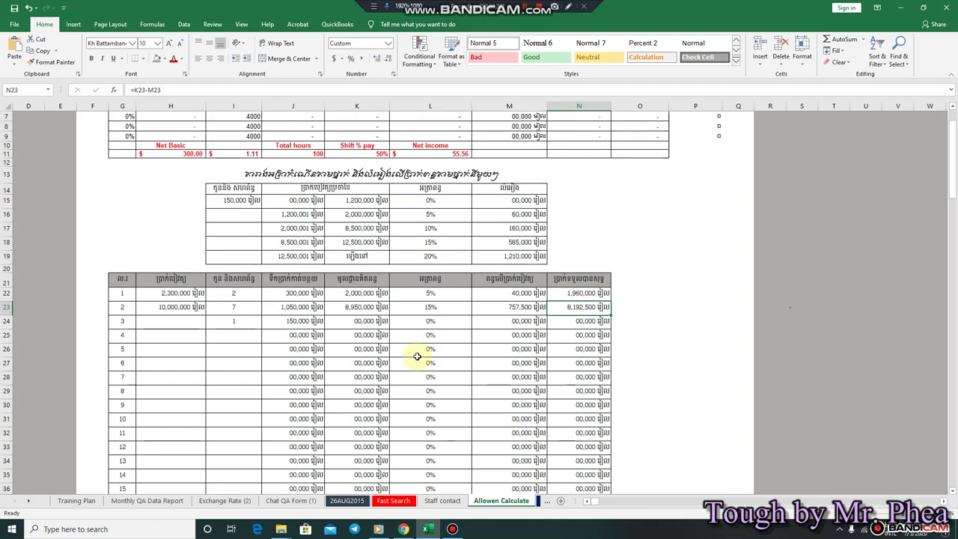
pyautogui.scroll(-2, 417, 356)
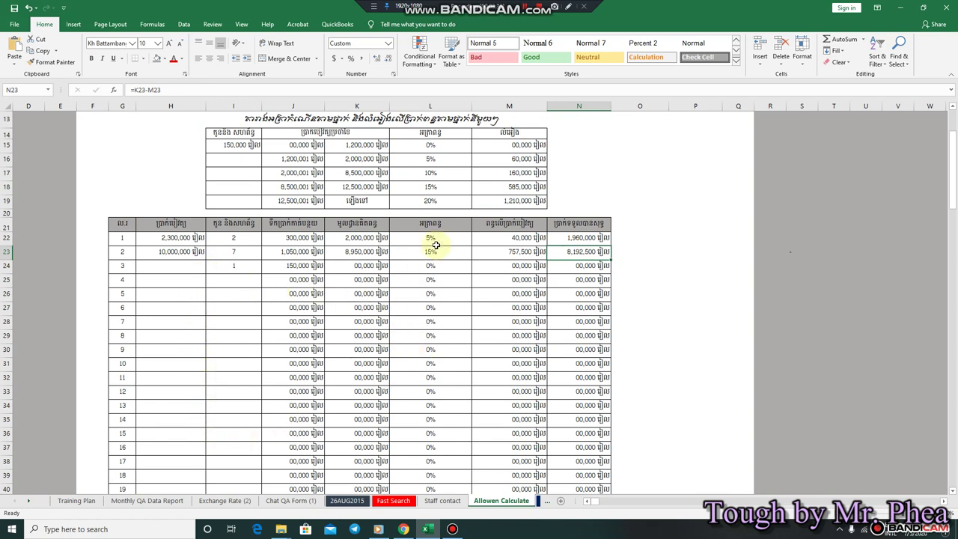
# - Inspect the cells referenced by the dependent deduction formula in J22, and view the tax base formula in K22
pyautogui.click(228, 237)
pyautogui.click(187, 239)
pyautogui.click(299, 238)
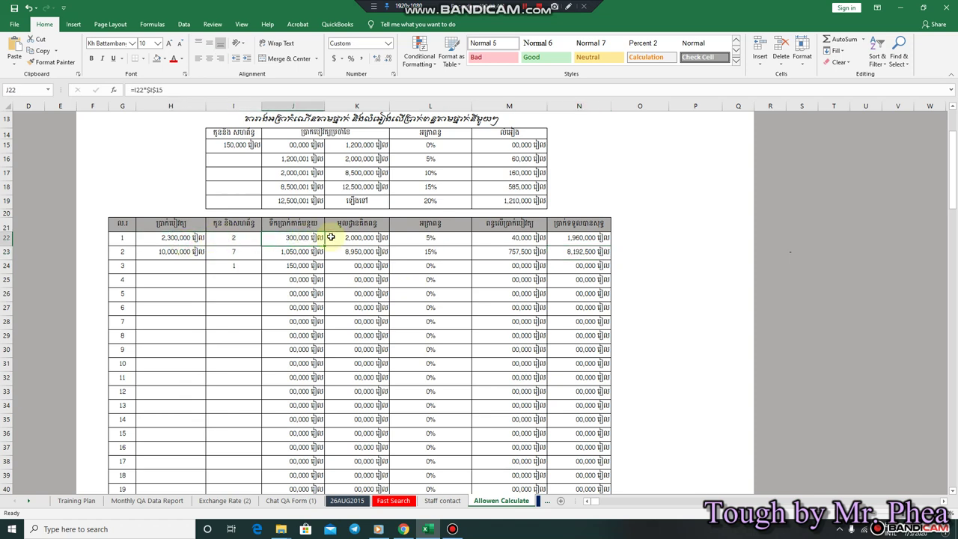
pyautogui.doubleClick(300, 237)
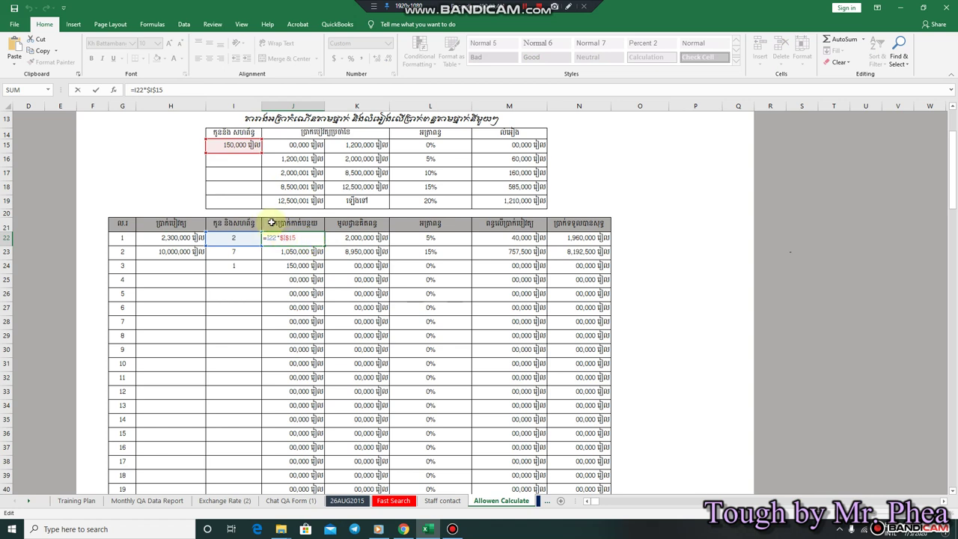
pyautogui.press('Return')
pyautogui.click(298, 235)
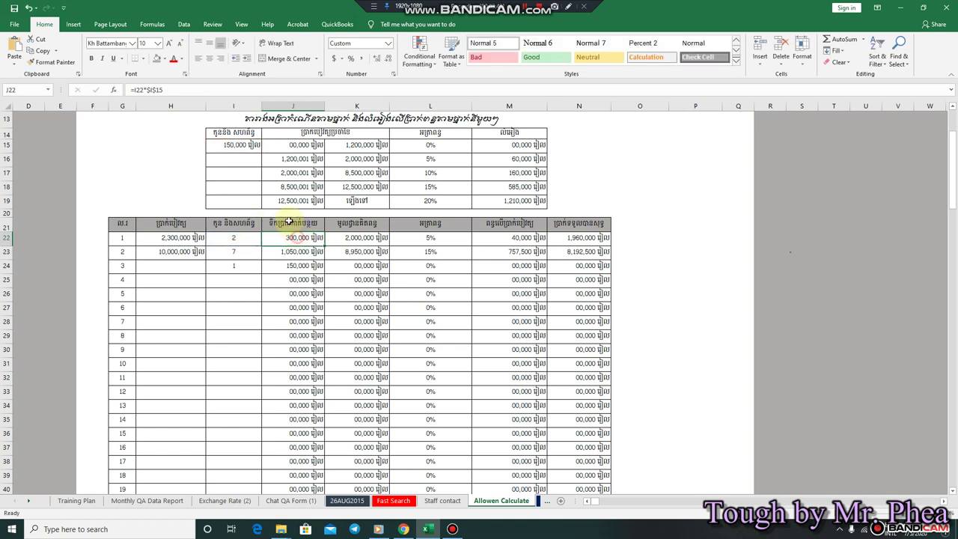
pyautogui.click(168, 90)
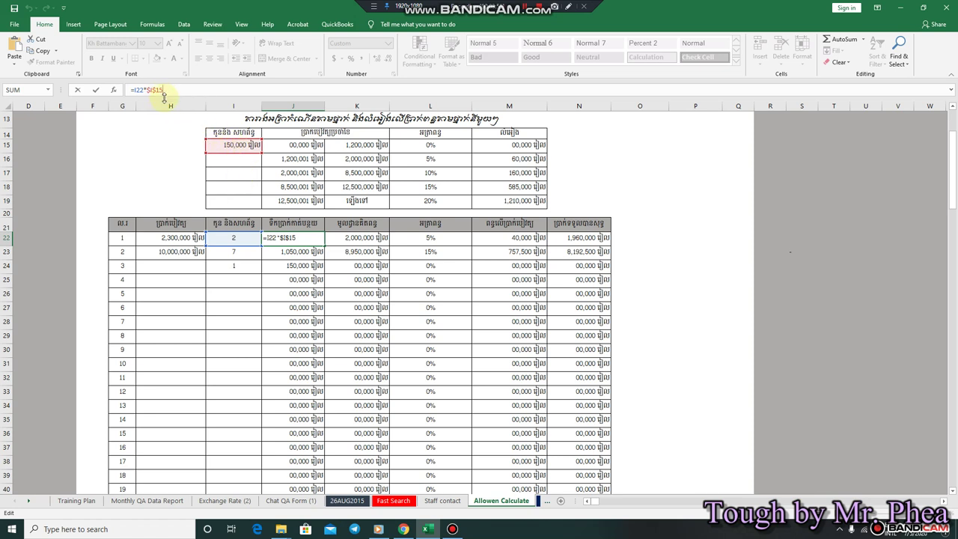
pyautogui.press('Return')
pyautogui.click(370, 237)
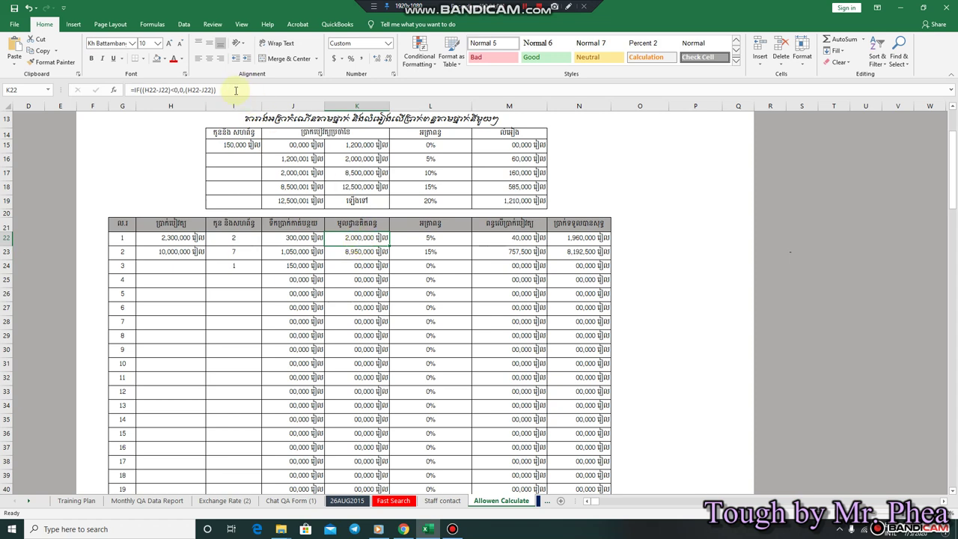
# - Inspect the cells referenced by the tax base formula in K22 and the tax rate lookup formula in L22
pyautogui.moveTo(236, 90); pyautogui.dragTo(132, 90)
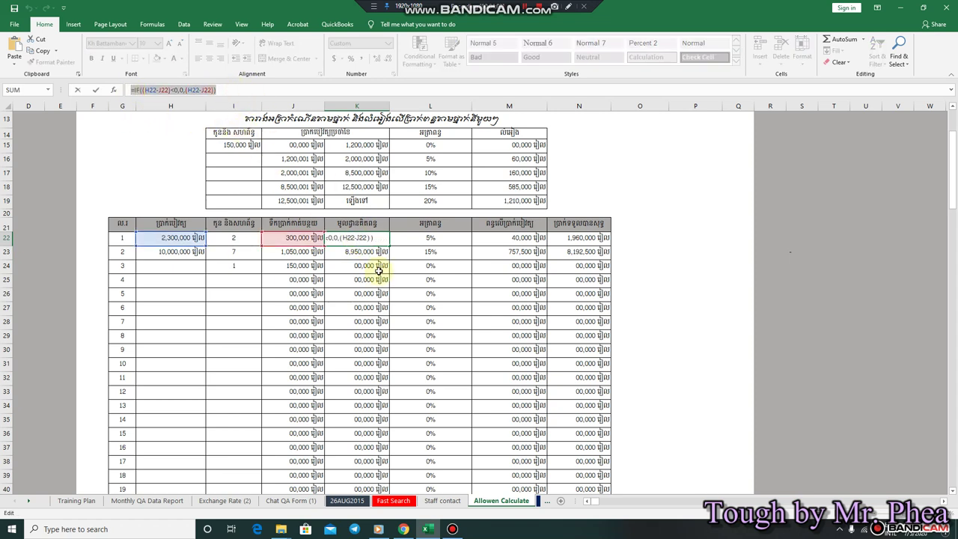
pyautogui.press('Escape')
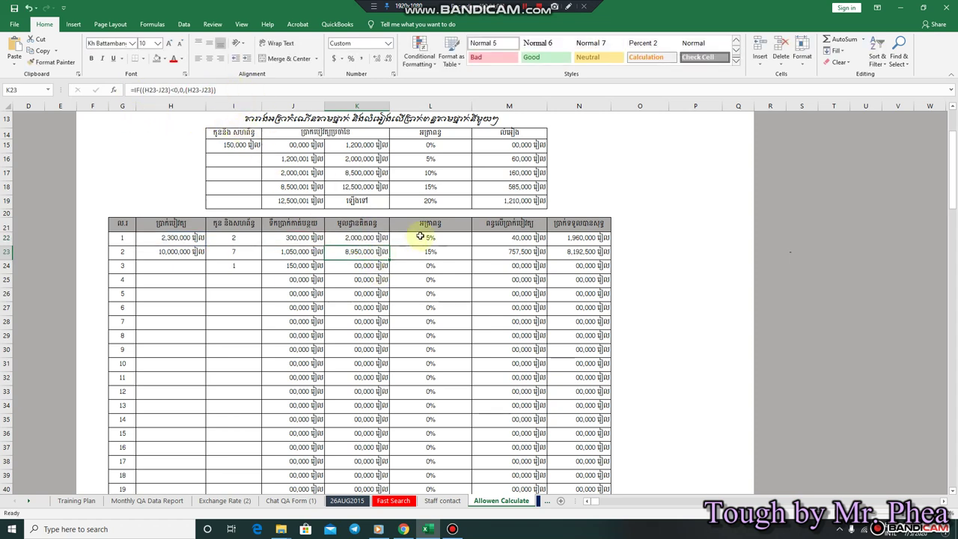
pyautogui.click(423, 238)
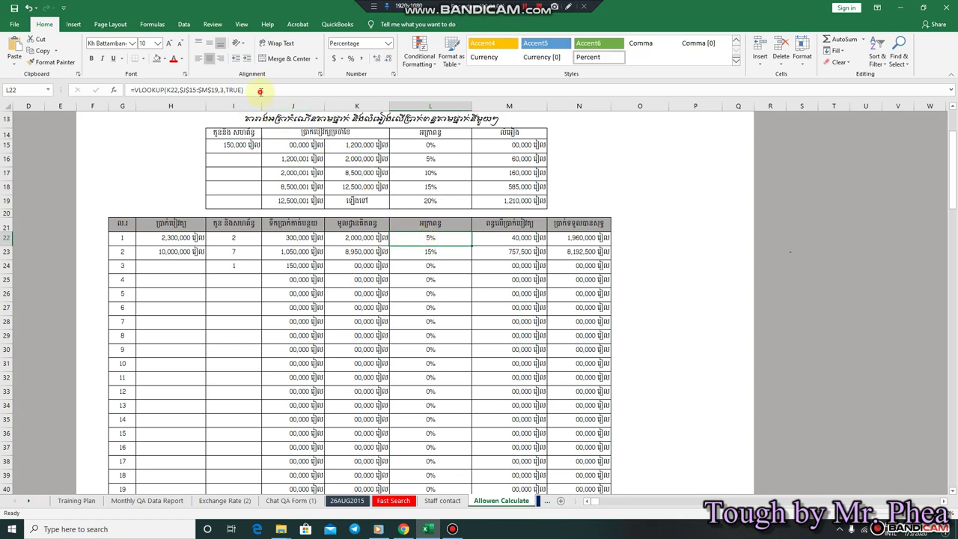
pyautogui.moveTo(260, 90); pyautogui.dragTo(125, 90)
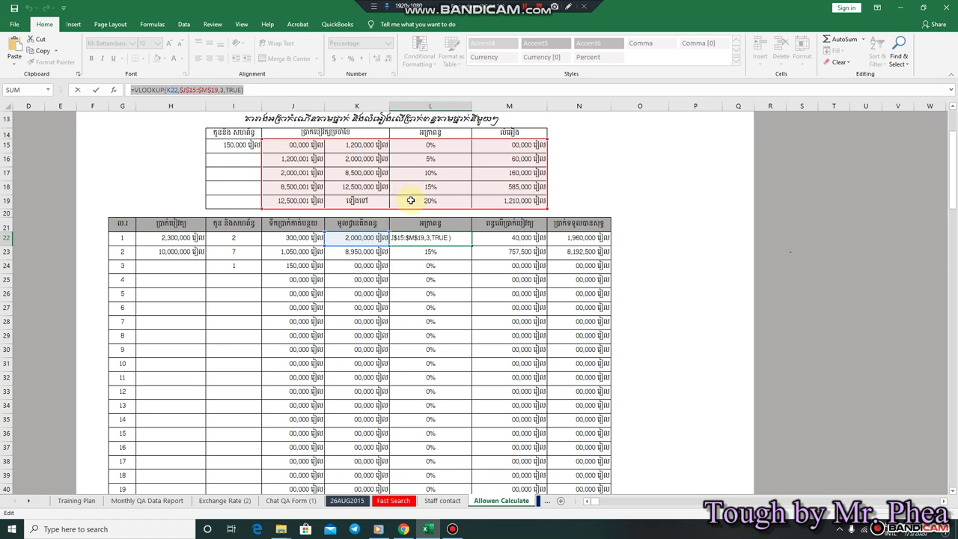
# - Inspect the salary tax formula in M22 and the net pay formula in N22 with the cells they reference
pyautogui.click(512, 238)
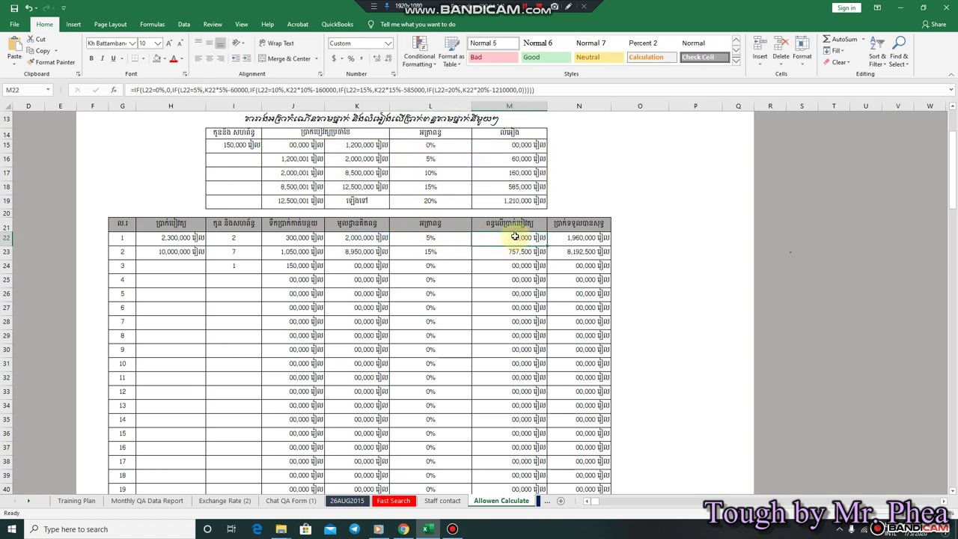
pyautogui.click(544, 88)
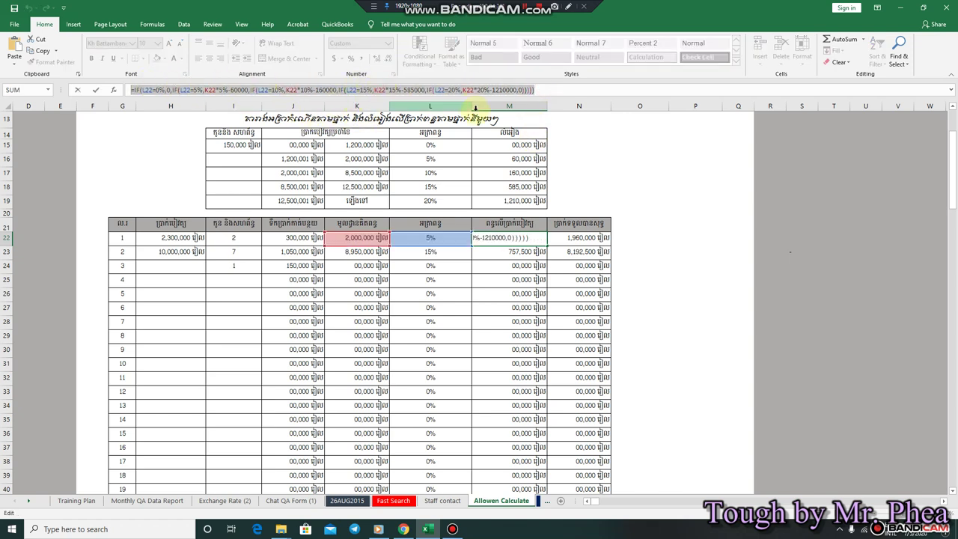
pyautogui.press('Return')
pyautogui.click(575, 239)
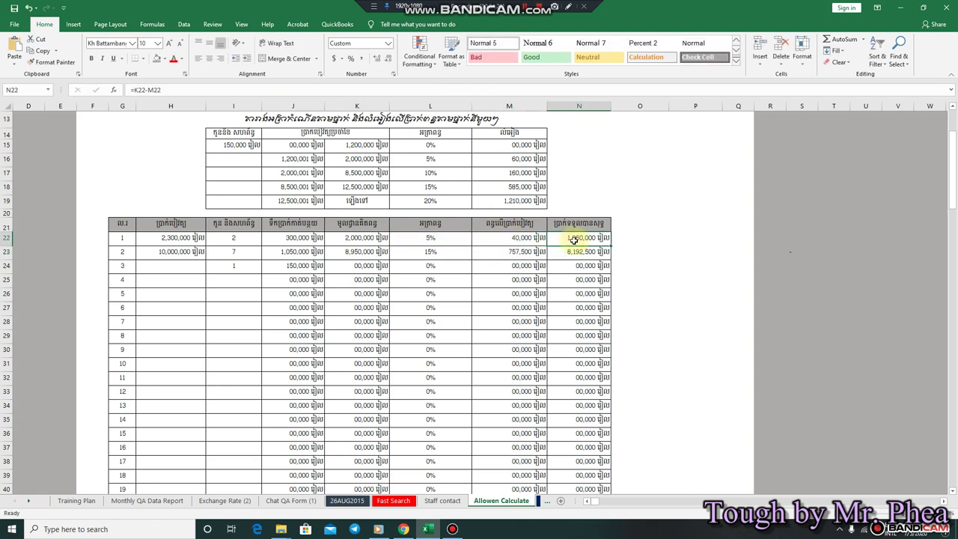
pyautogui.doubleClick(573, 239)
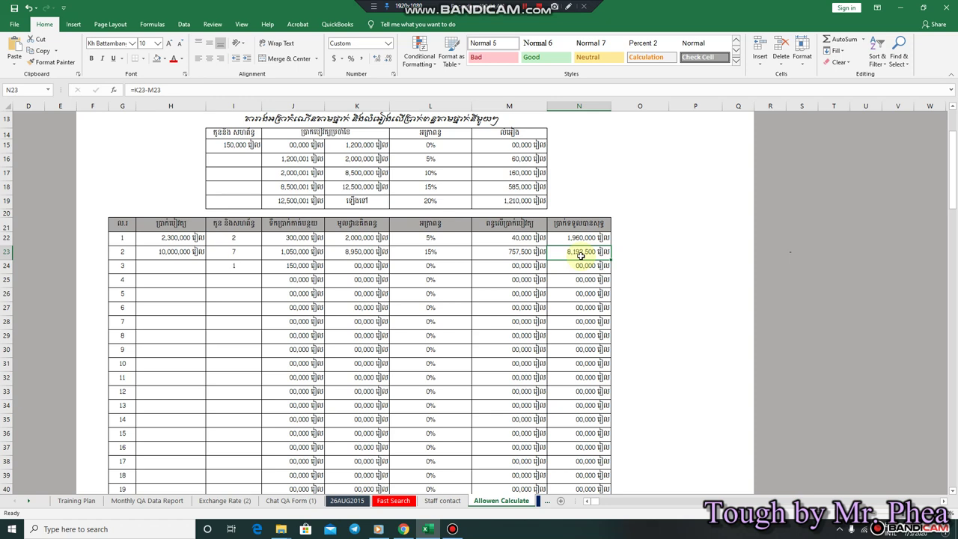
# - Review the whole sheet from the Allowen Calculate title through the bracket table to the employee rows
pyautogui.scroll(4, 539, 254)
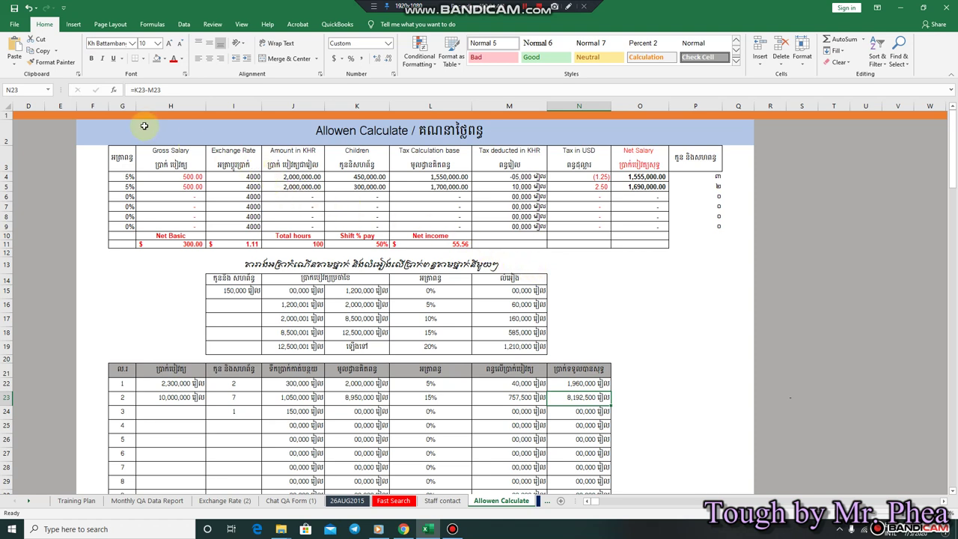
pyautogui.moveTo(89, 126); pyautogui.dragTo(735, 487)
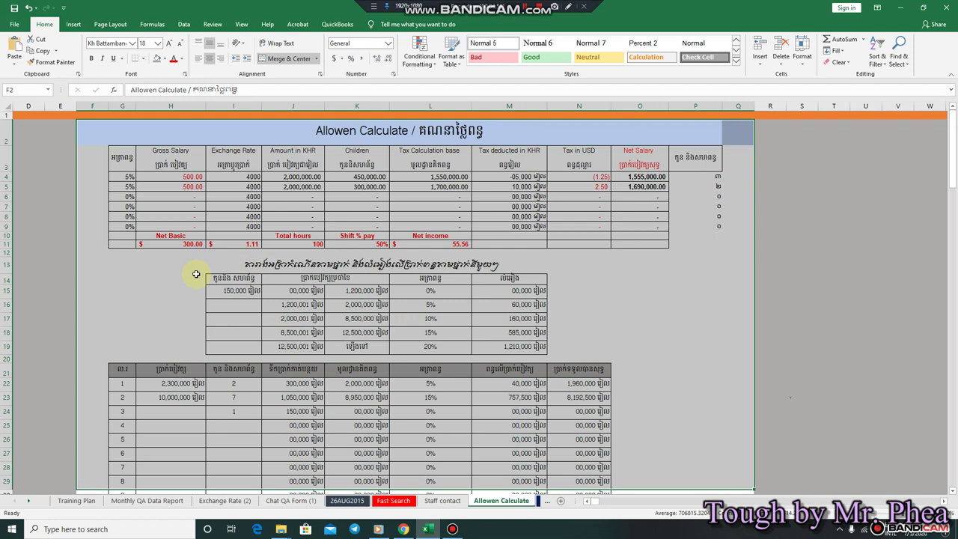
pyautogui.scroll(-3, 196, 273)
pyautogui.click(253, 273)
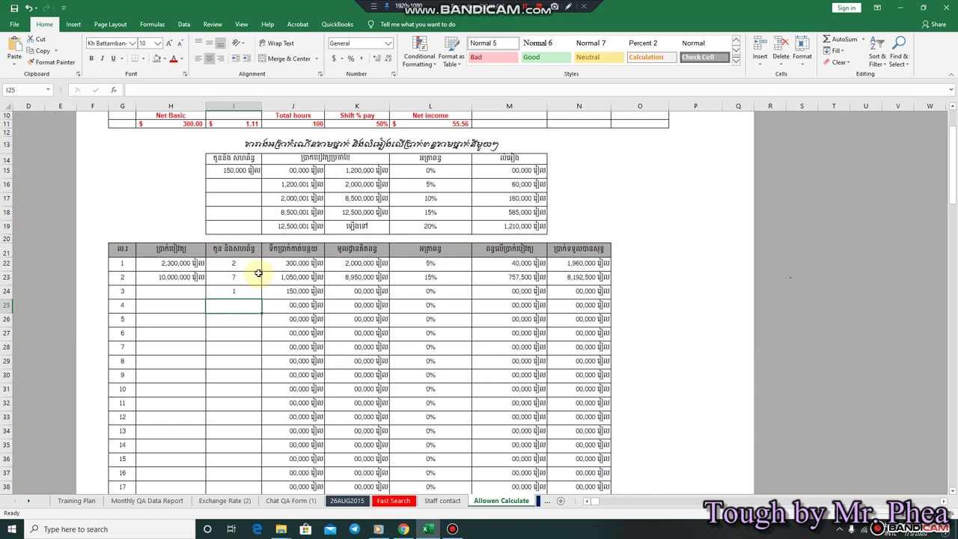
pyautogui.scroll(3, 258, 273)
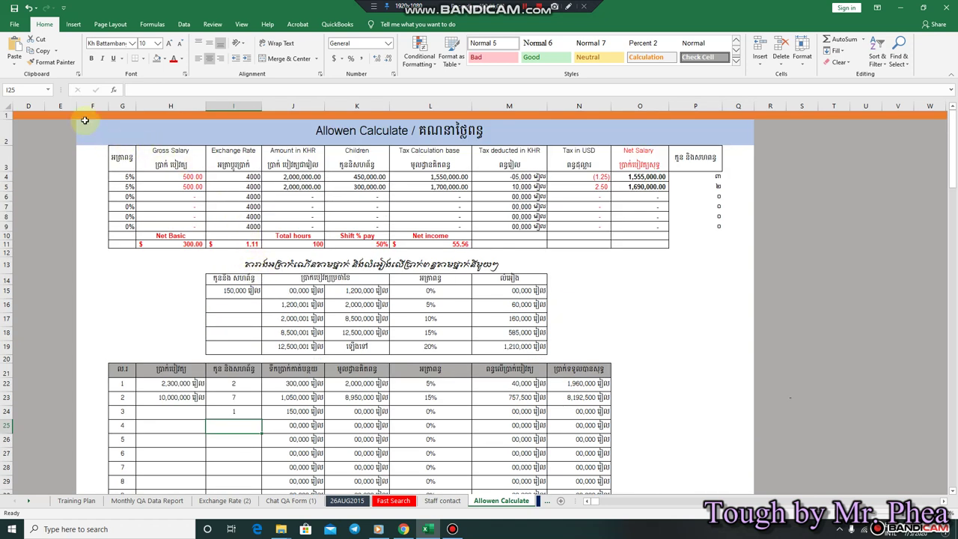
pyautogui.moveTo(84, 119); pyautogui.dragTo(738, 426)
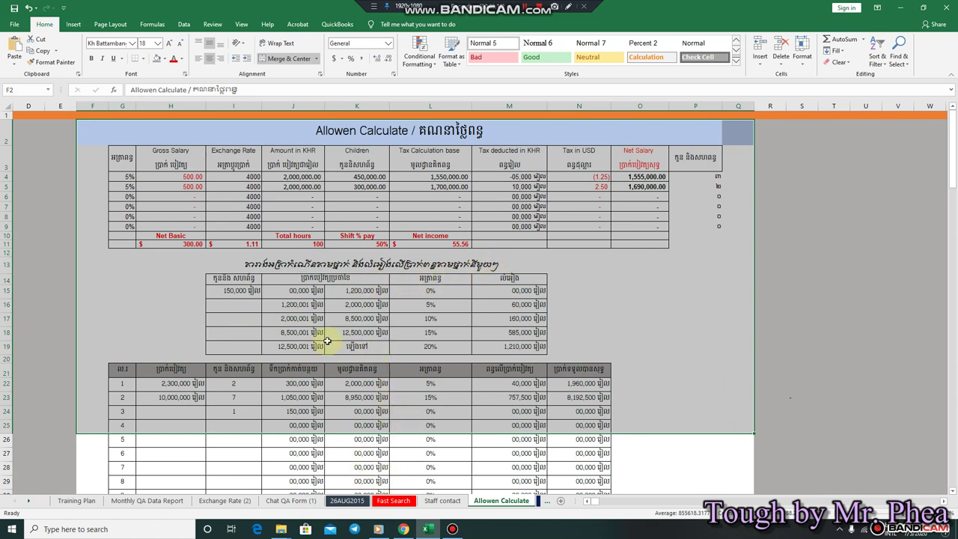
pyautogui.scroll(-2, 404, 339)
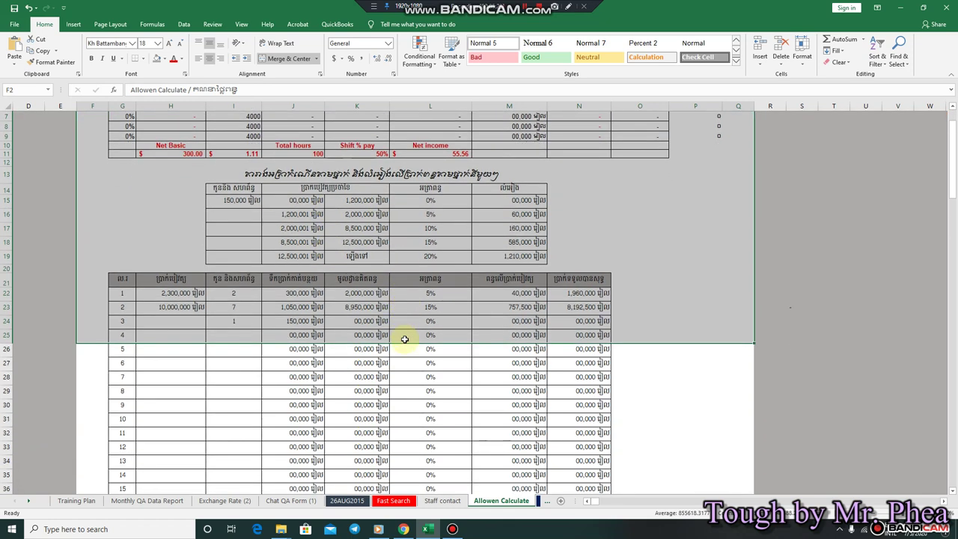
pyautogui.scroll(2, 404, 339)
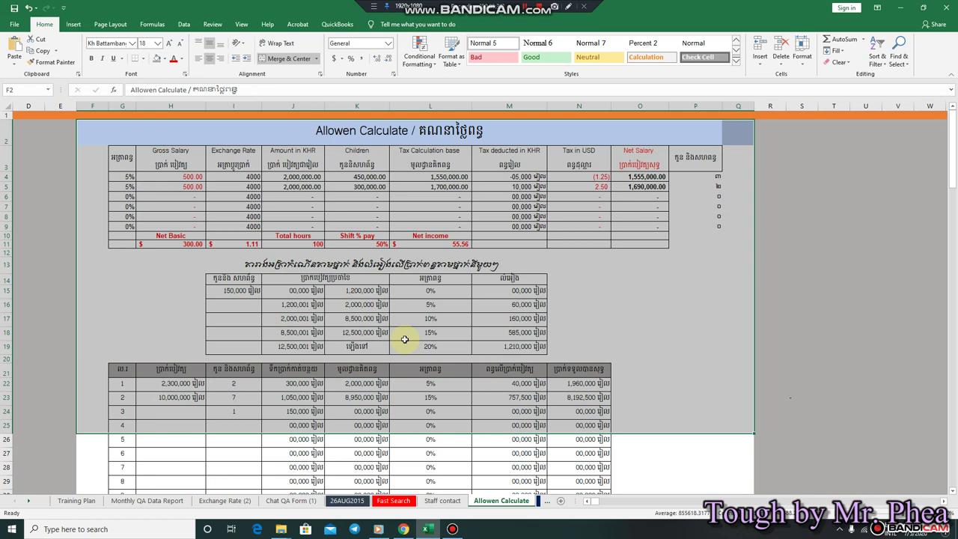
pyautogui.scroll(-3, 454, 303)
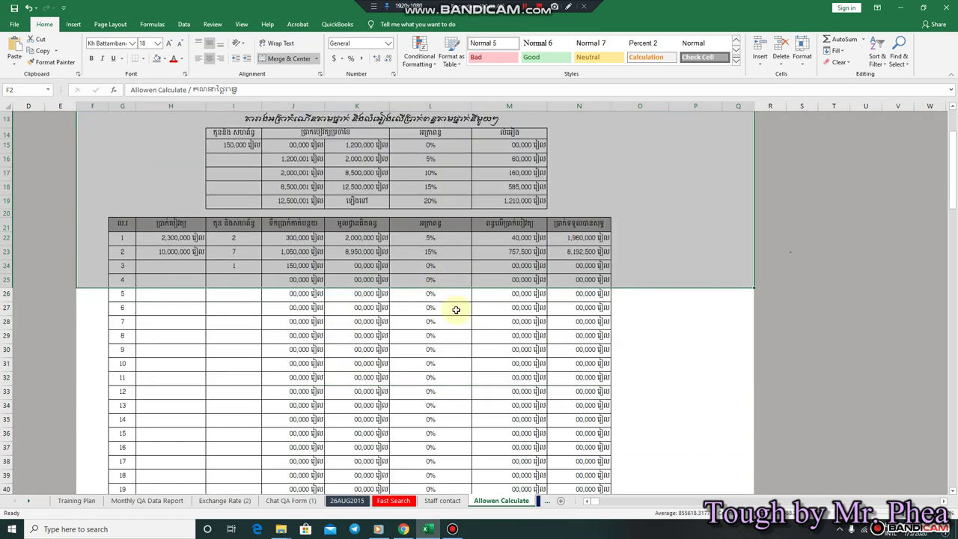
pyautogui.scroll(2, 449, 309)
pyautogui.scroll(1, 448, 310)
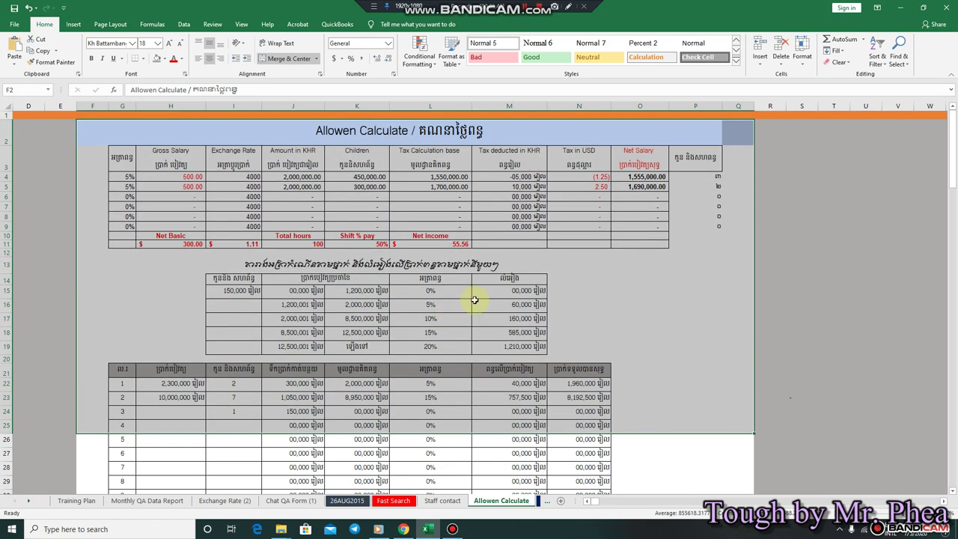
pyautogui.moveTo(494, 304); pyautogui.dragTo(509, 292)
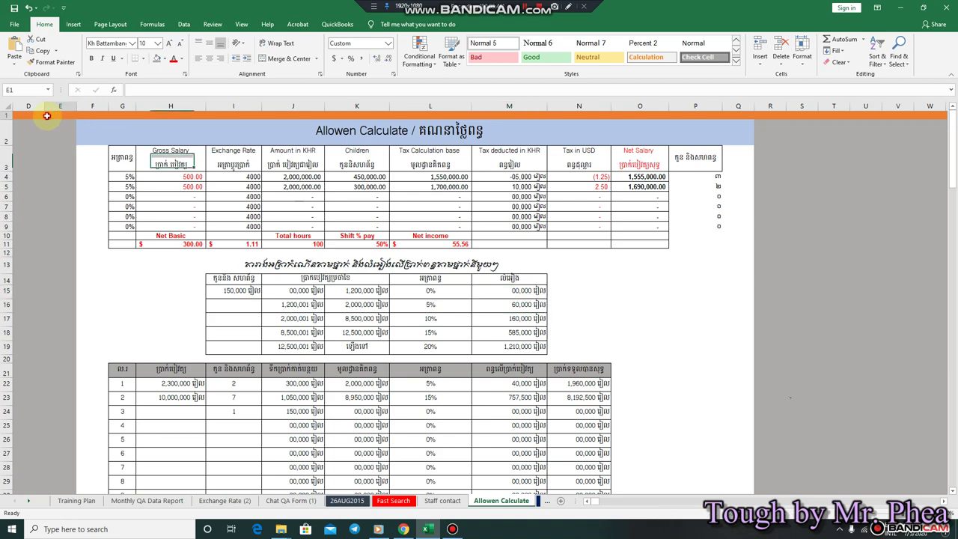
pyautogui.moveTo(7, 114); pyautogui.dragTo(38, 116)
pyautogui.click(54, 151)
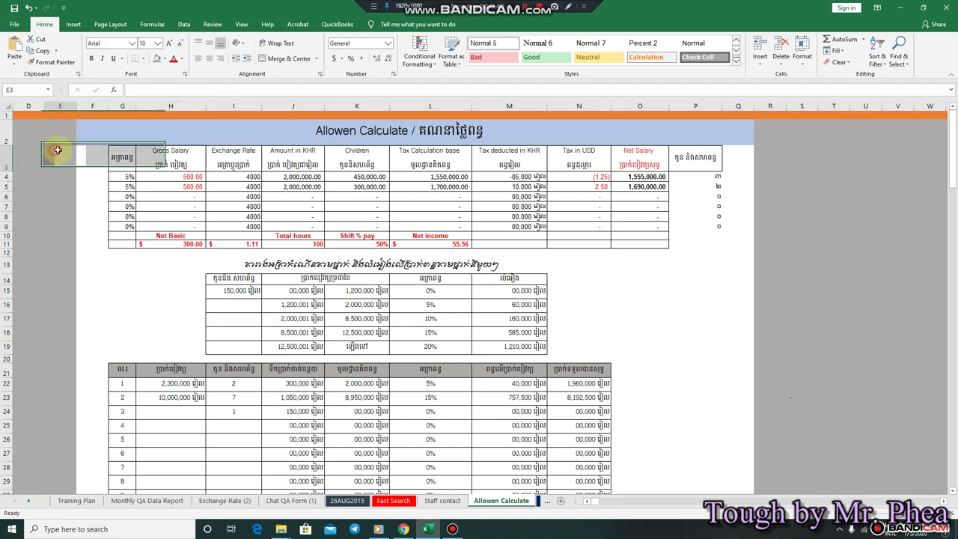
pyautogui.scroll(-2, 677, 289)
pyautogui.scroll(2, 667, 299)
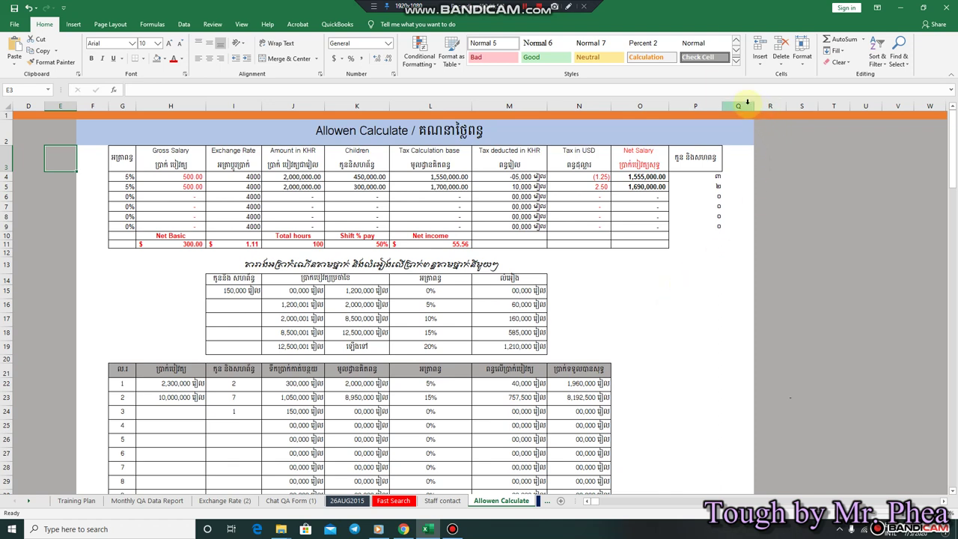
# - Narrow the blank margin columns Q and F on either side of the tables, and widen column E
pyautogui.moveTo(753, 105); pyautogui.dragTo(741, 109)
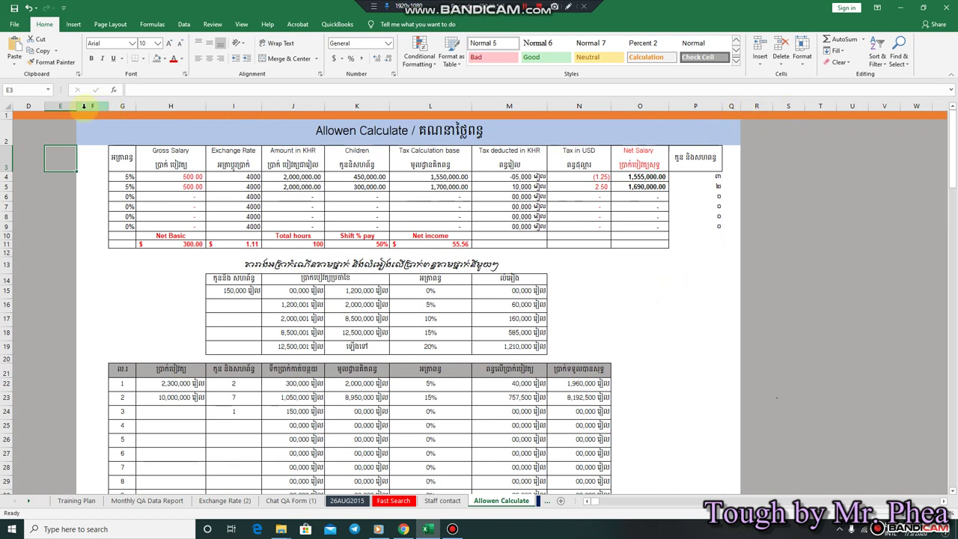
pyautogui.moveTo(76, 106); pyautogui.dragTo(118, 105)
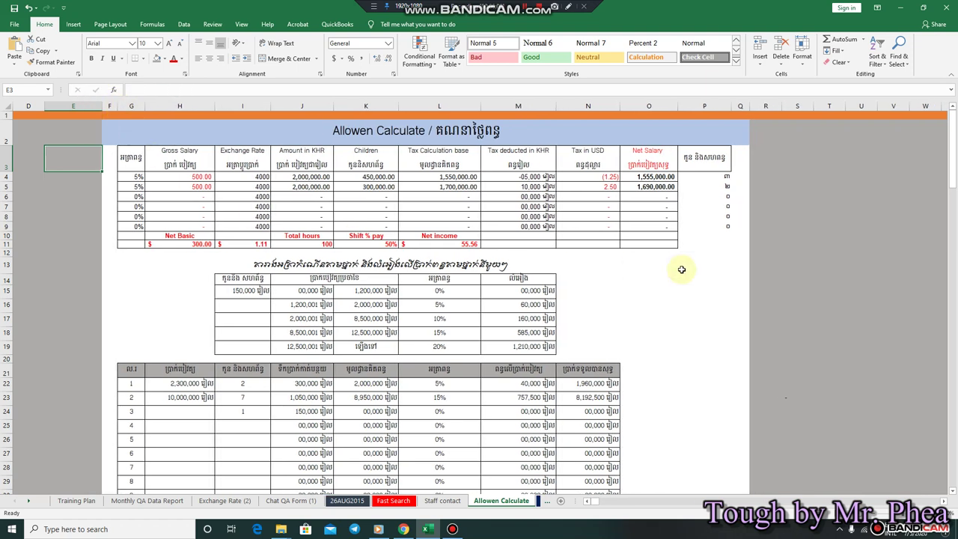
pyautogui.click(707, 266)
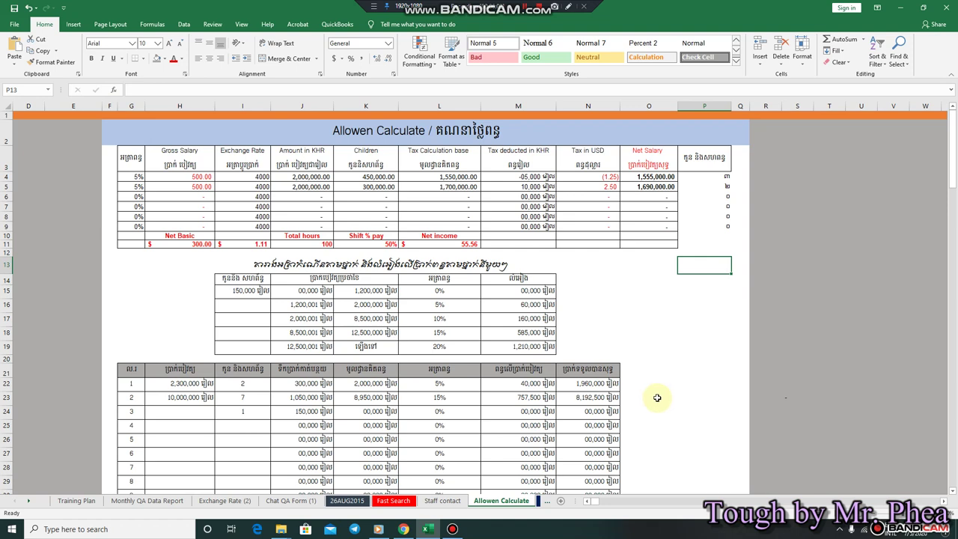